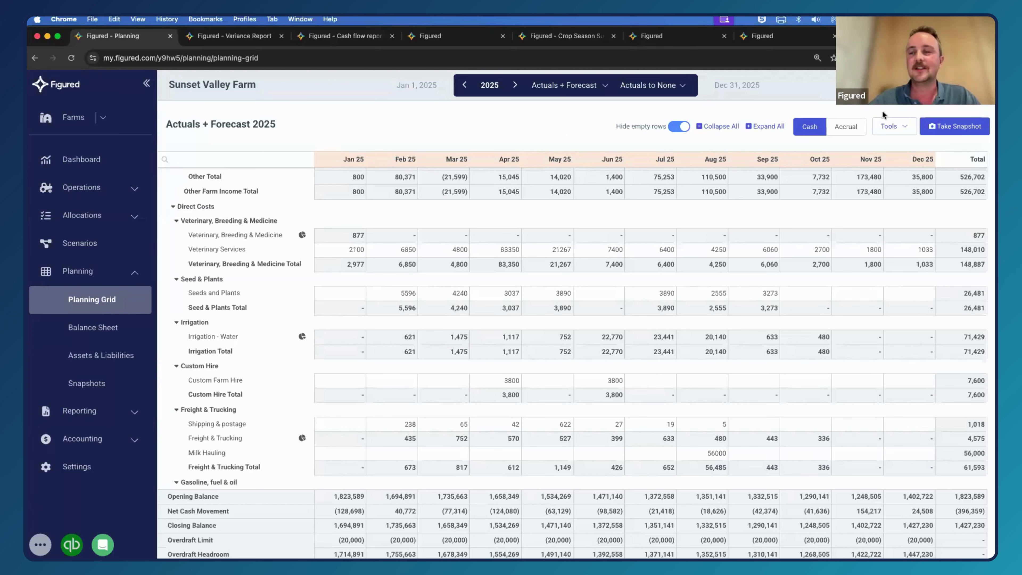
Review the option to import last year's actuals into the 2025 plan and leave without importing
left_click(894, 127)
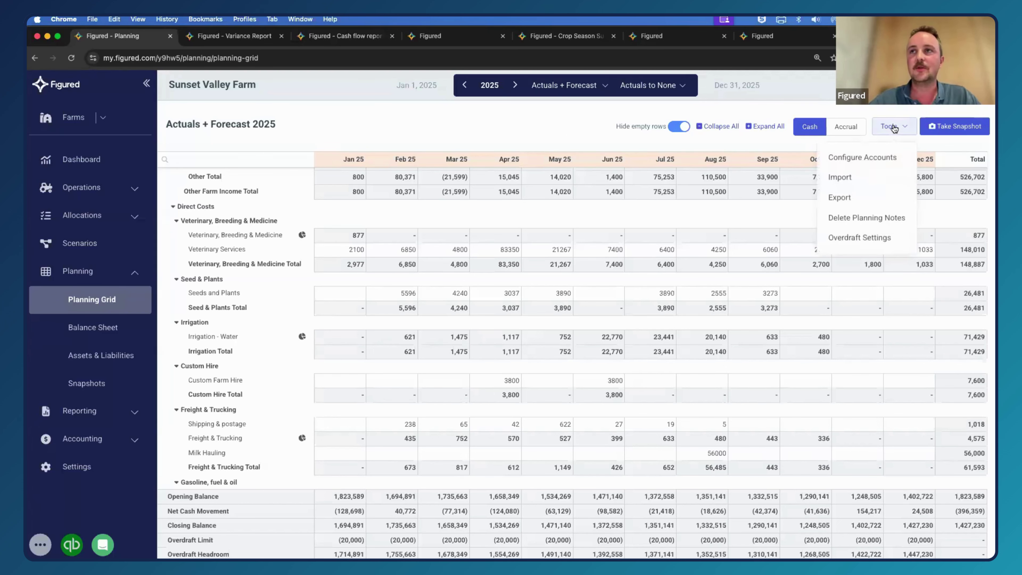
left_click(860, 177)
left_click(527, 193)
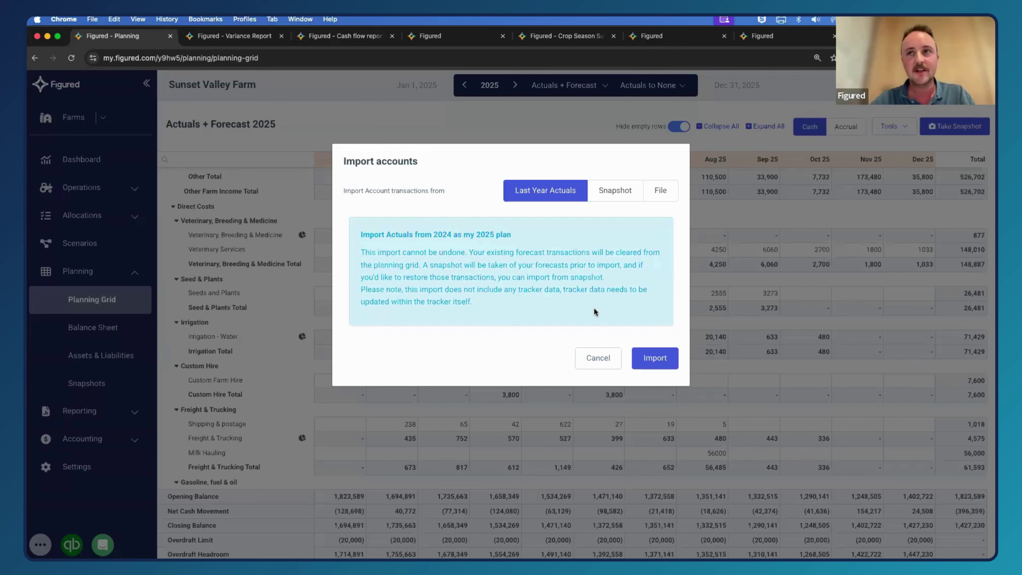
left_click(595, 358)
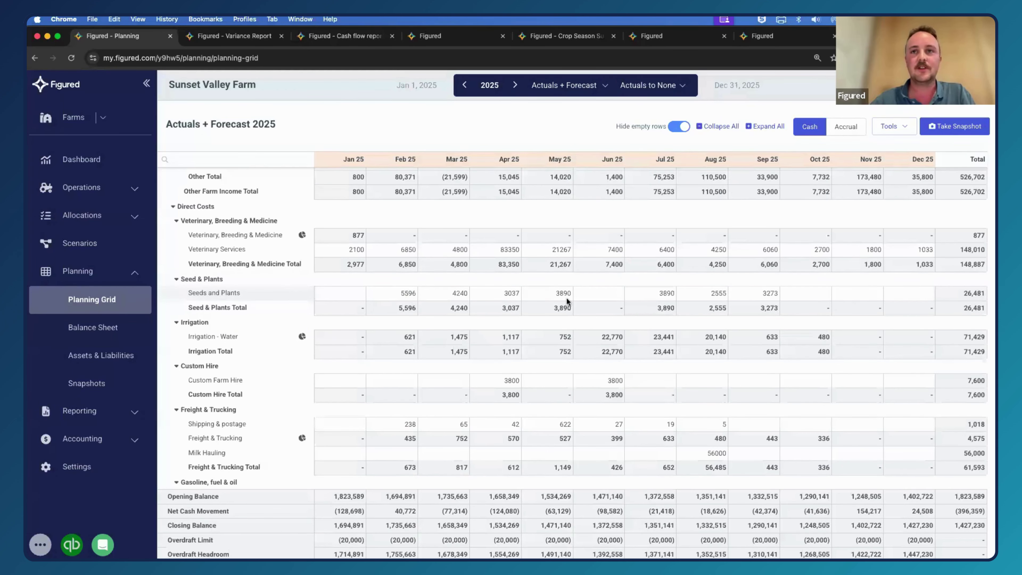
Enter 3000 for Seeds and Plants in Oct 25 on the planning grid
left_click(387, 287)
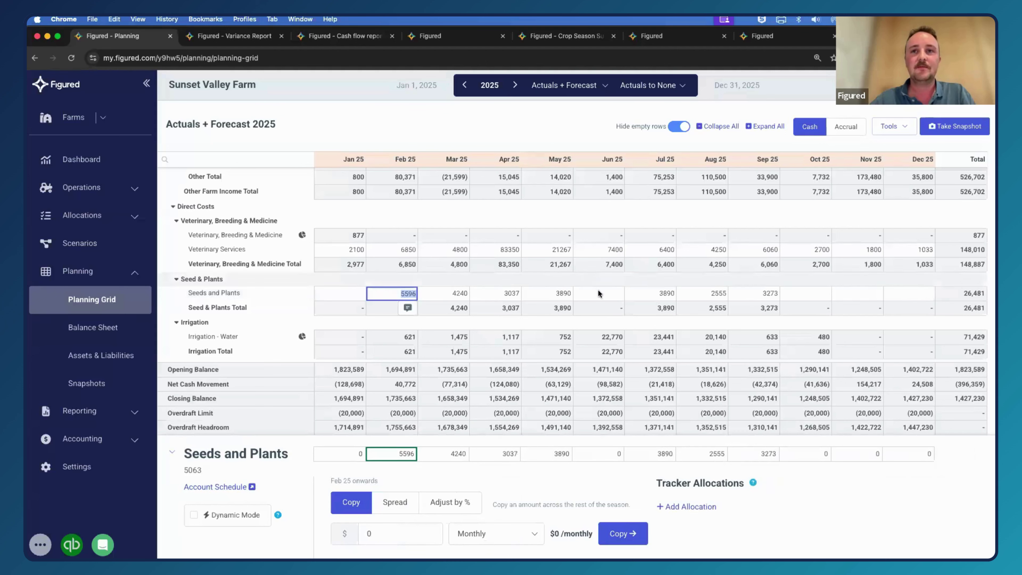
left_click(805, 294)
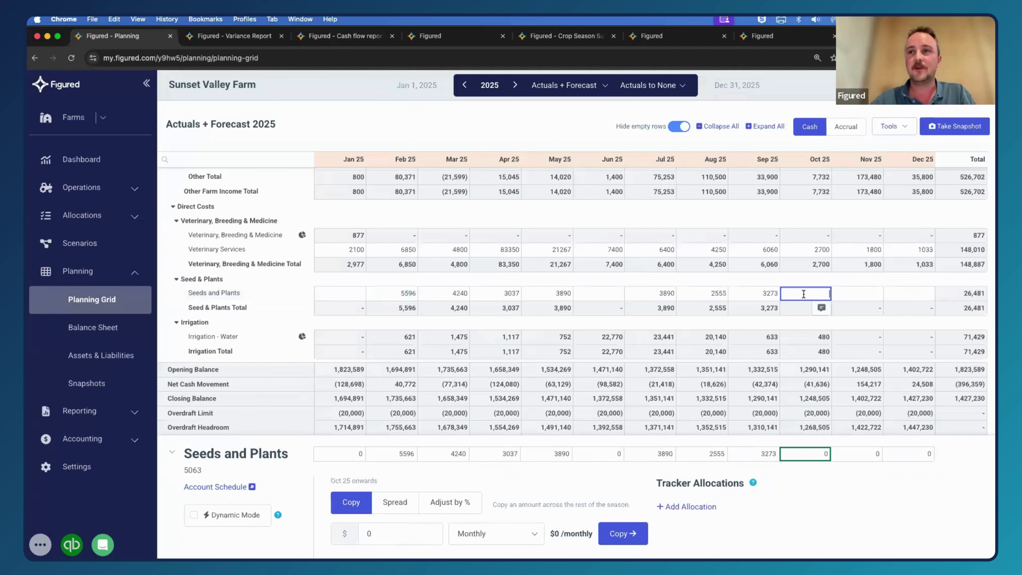
type("3000")
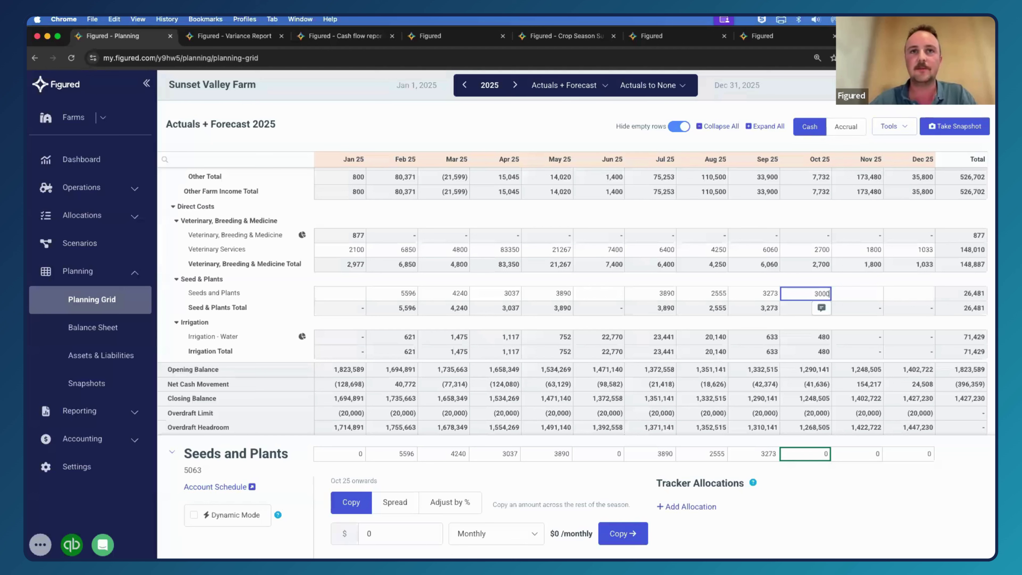
Adjust the Seeds and Plants forecast by 8% from Jan 25 onwards
left_click(338, 286)
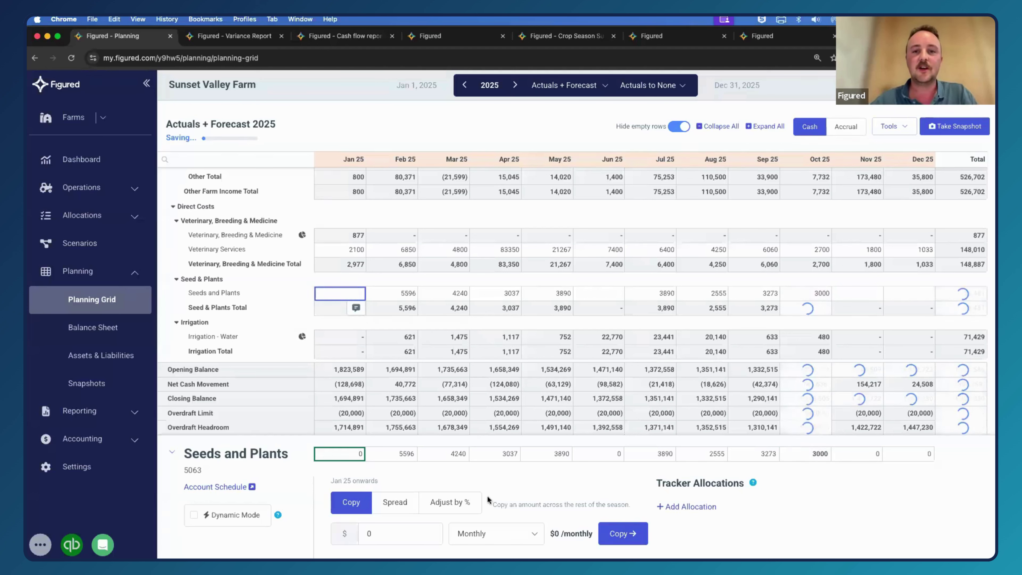
left_click(454, 502)
left_click(366, 528)
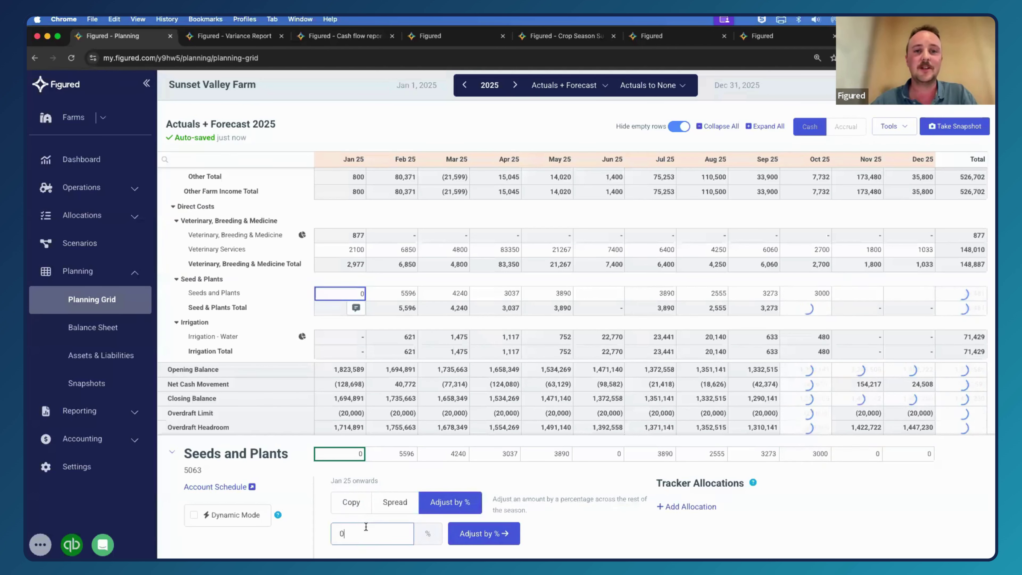
key("BackSpace")
type("8")
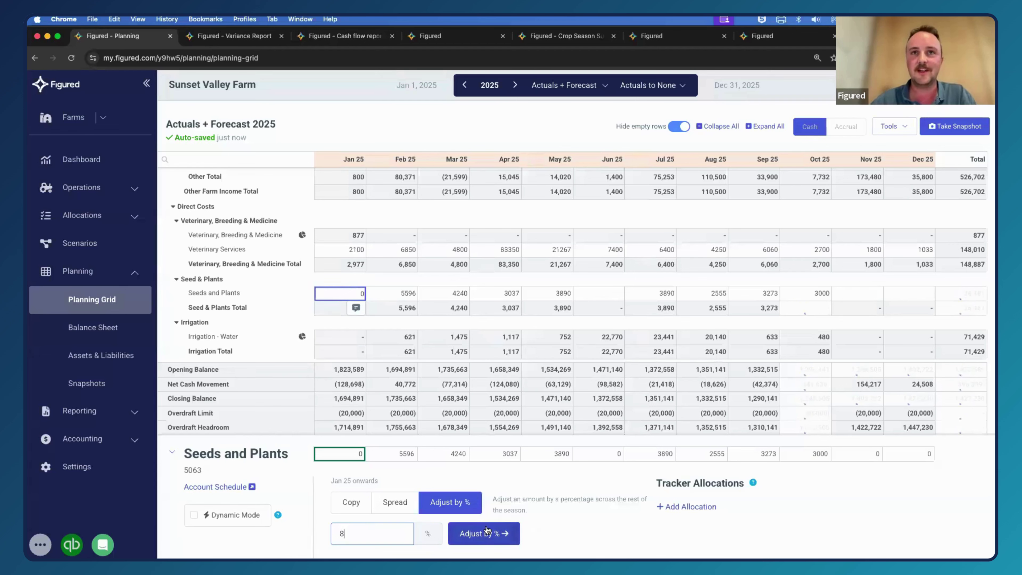
left_click(487, 530)
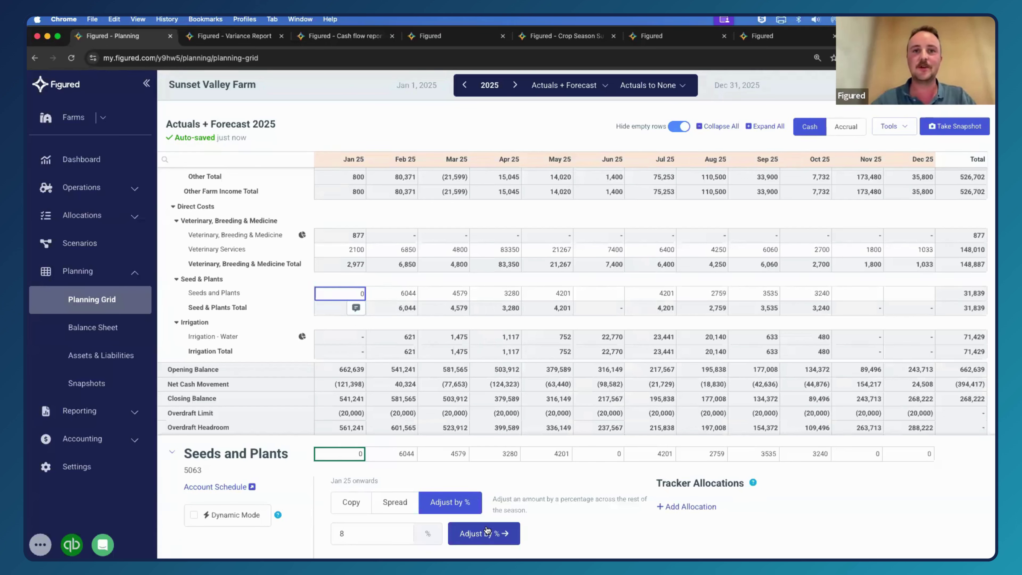
Set the Seeds and Plants spread to follow a curve based on the 2024 actuals
left_click(396, 501)
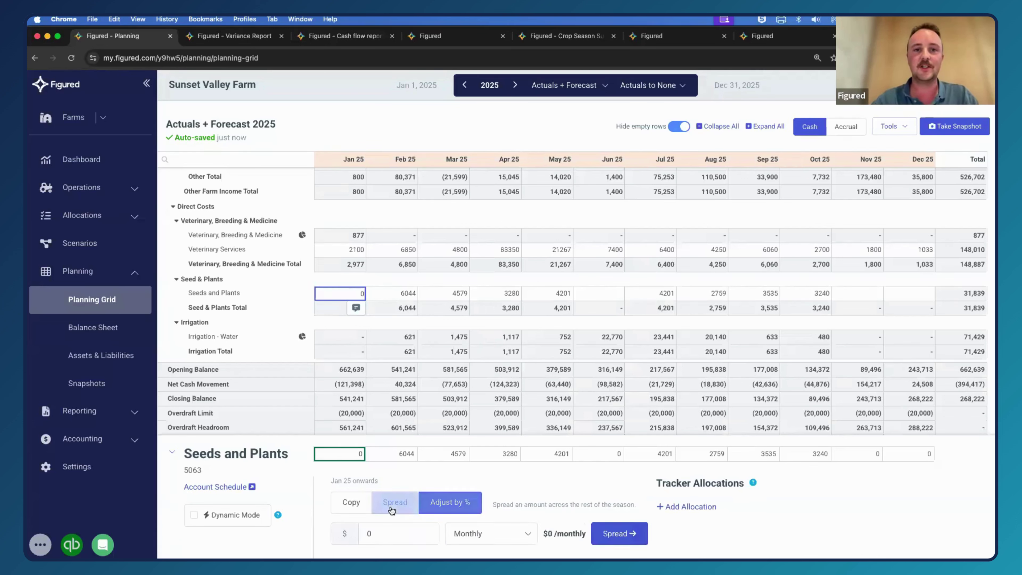
left_click(463, 530)
left_click(495, 499)
left_click(536, 534)
mouse_move(575, 419)
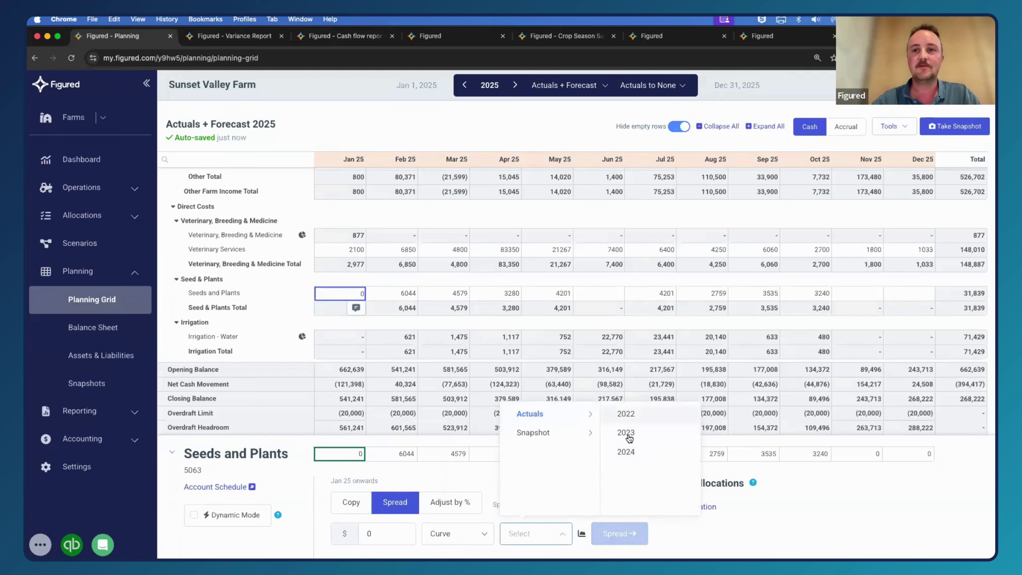
left_click(628, 446)
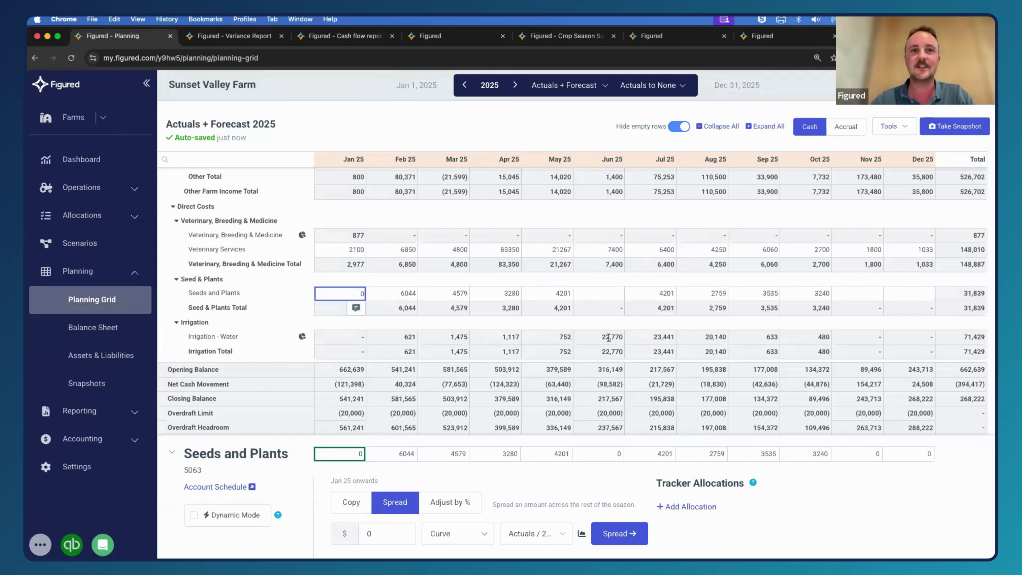
Look over the remaining direct costs in the plan and examine actual against forecast figures in the Variance Report
scroll(608, 322, "down", 3)
scroll(606, 321, "down", 2)
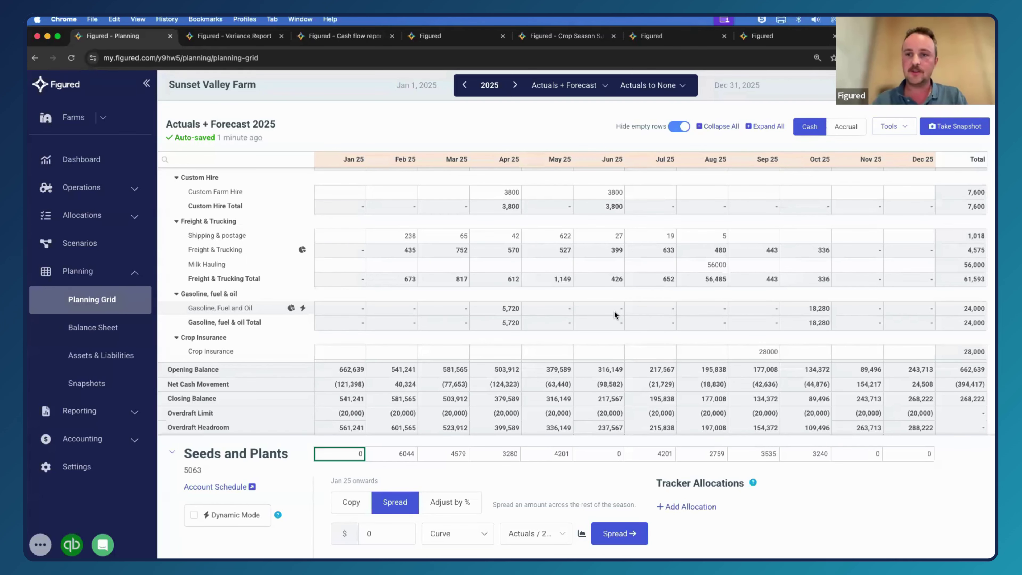
left_click(241, 37)
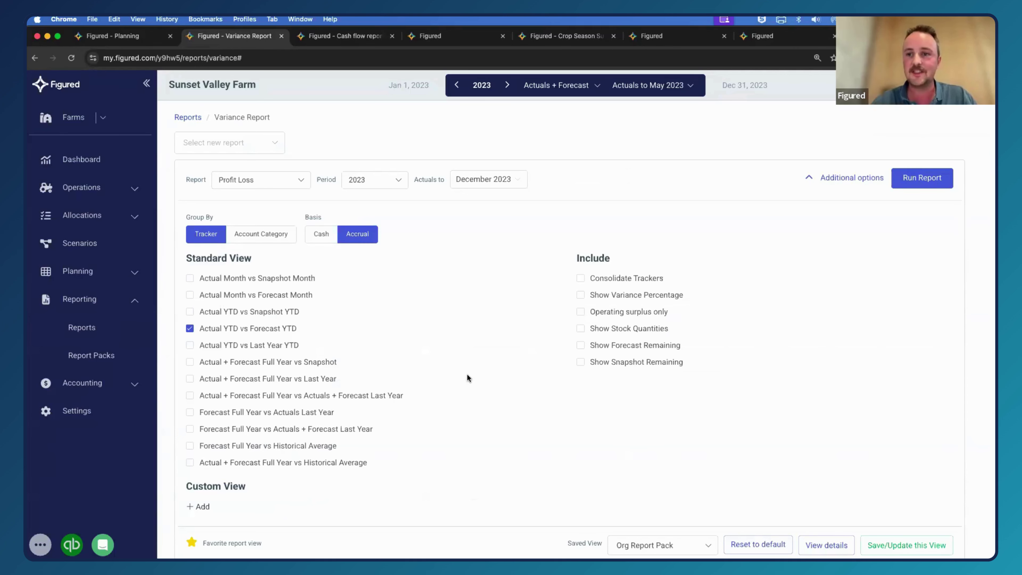
scroll(467, 375, "down", 3)
scroll(467, 377, "down", 10)
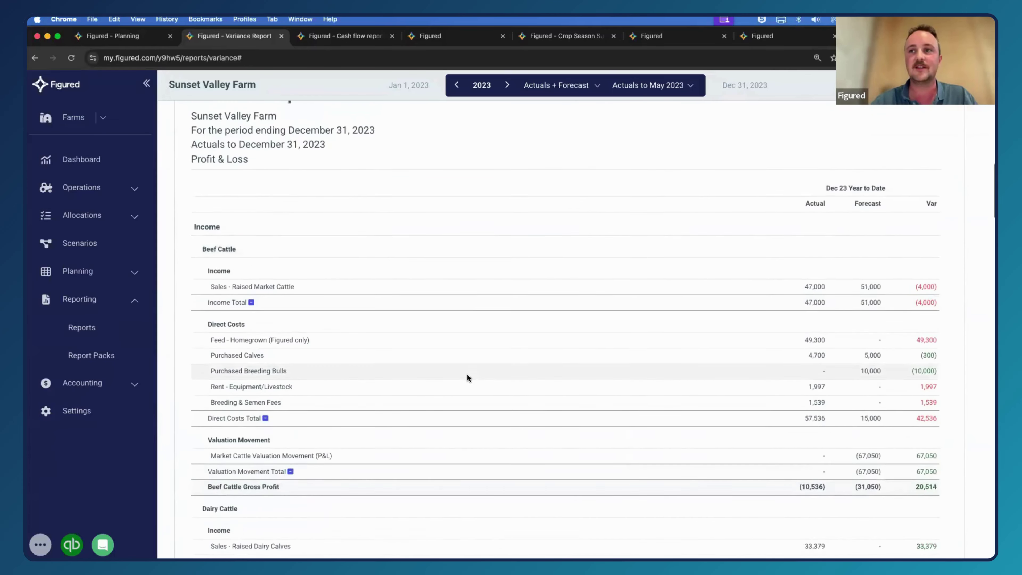
scroll(467, 377, "down", 1)
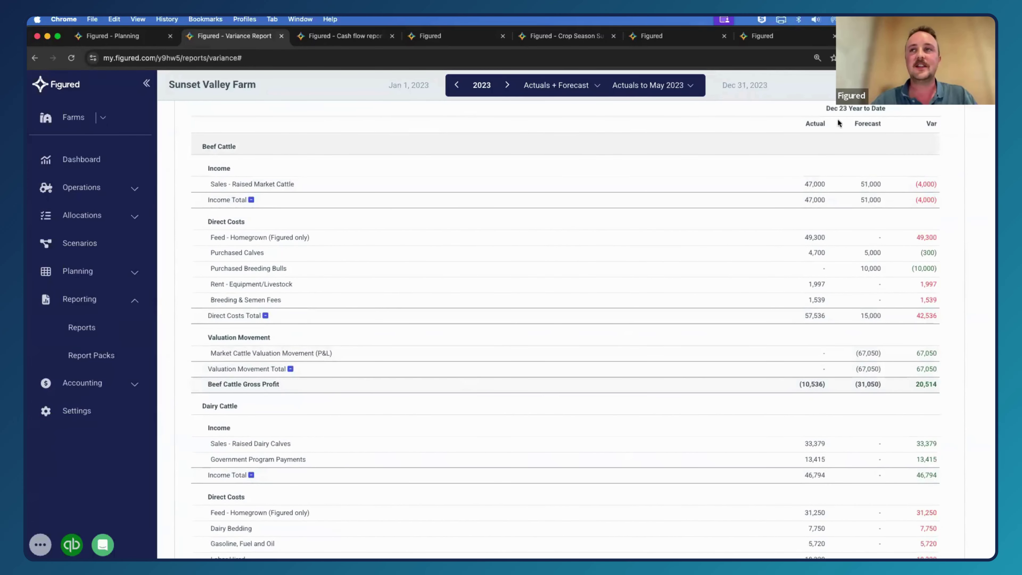
scroll(951, 172, "up", 1)
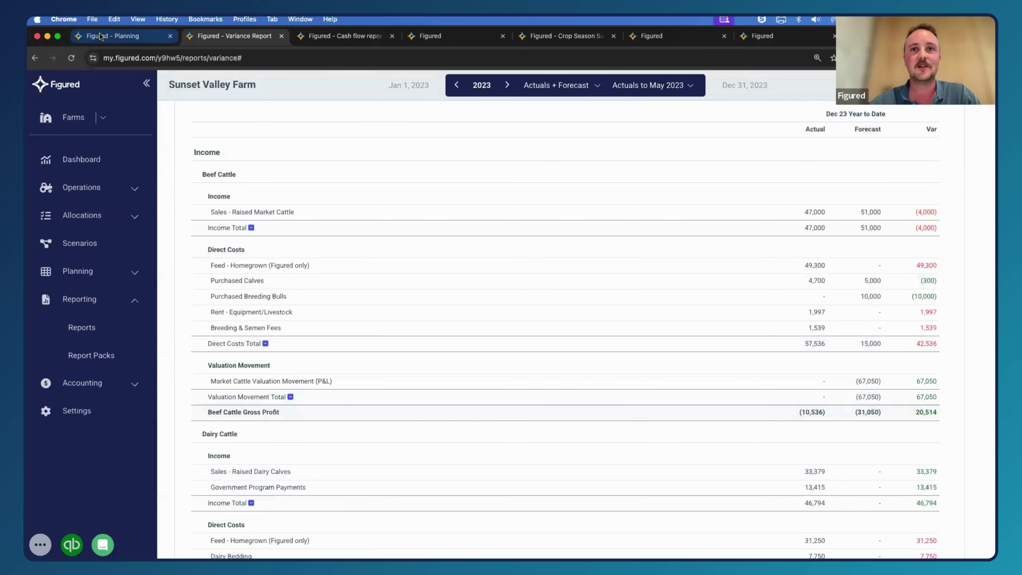
Examine the Cash Flow report's operating expense chart and its monthly actual and forecast figures, and return to the Basic Budgeting slide
left_click(115, 36)
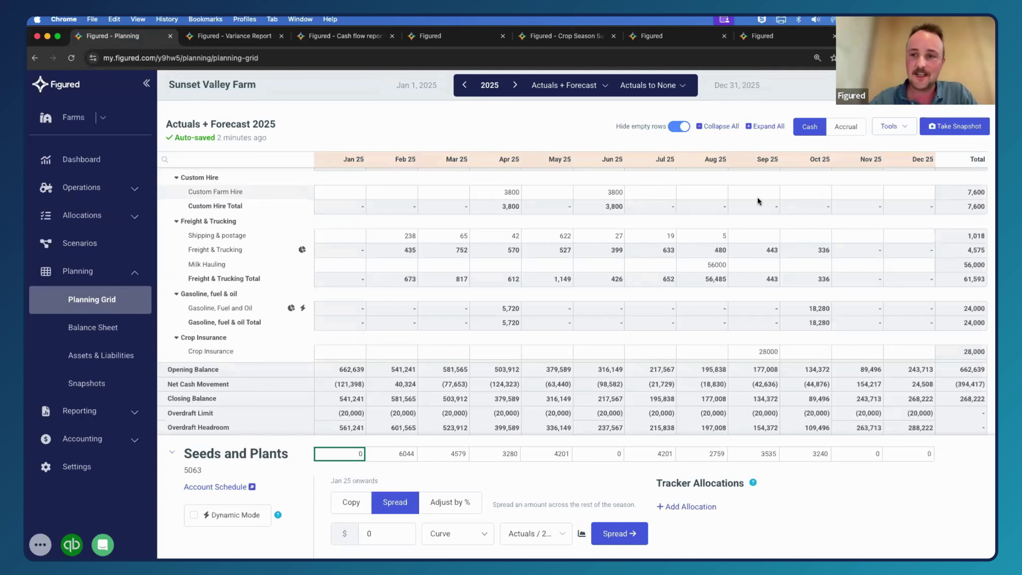
left_click(324, 36)
scroll(427, 446, "down", 5)
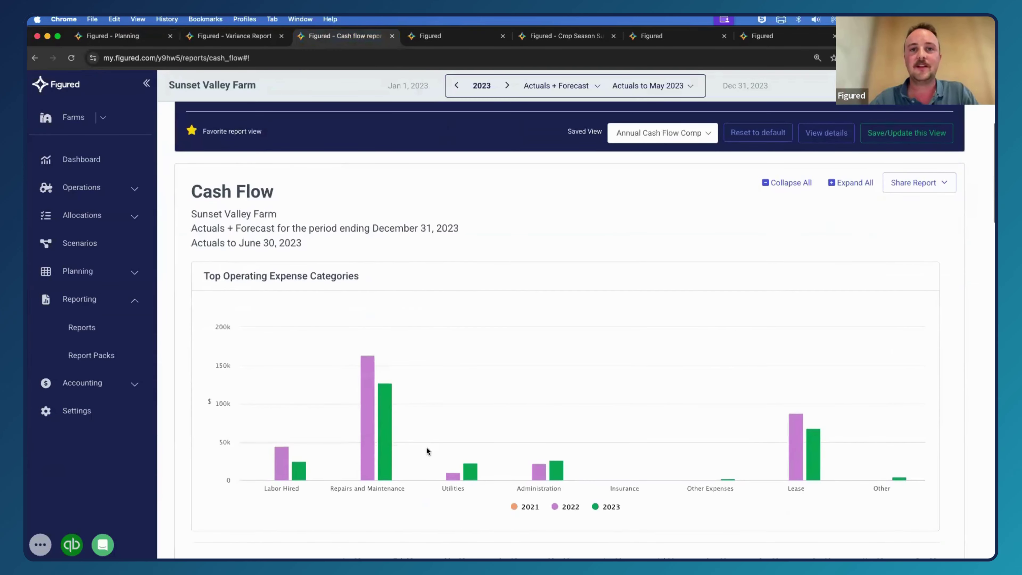
scroll(426, 446, "down", 2)
scroll(447, 488, "down", 5)
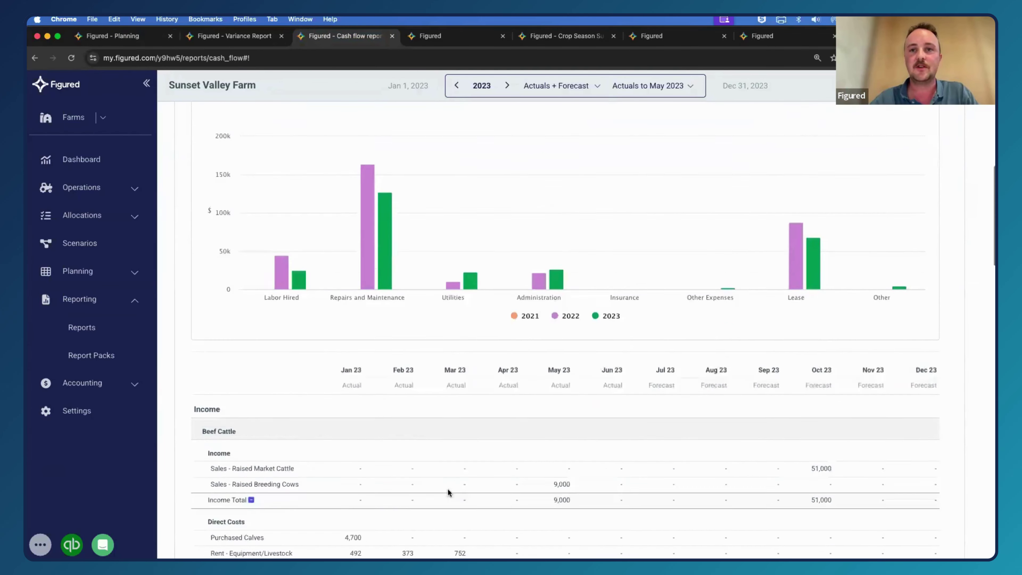
scroll(447, 488, "down", 2)
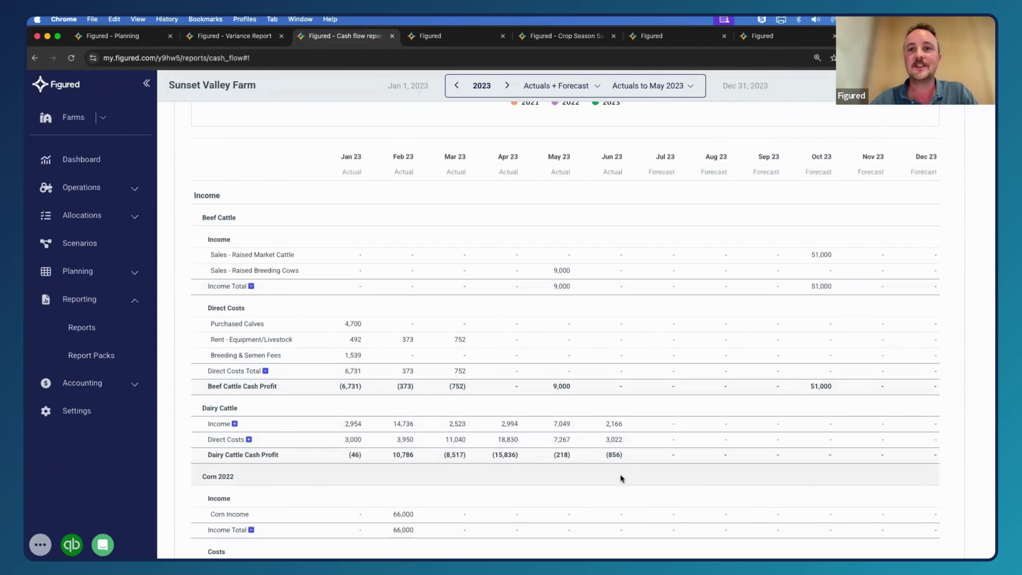
scroll(621, 474, "down", 5)
scroll(621, 474, "down", 15)
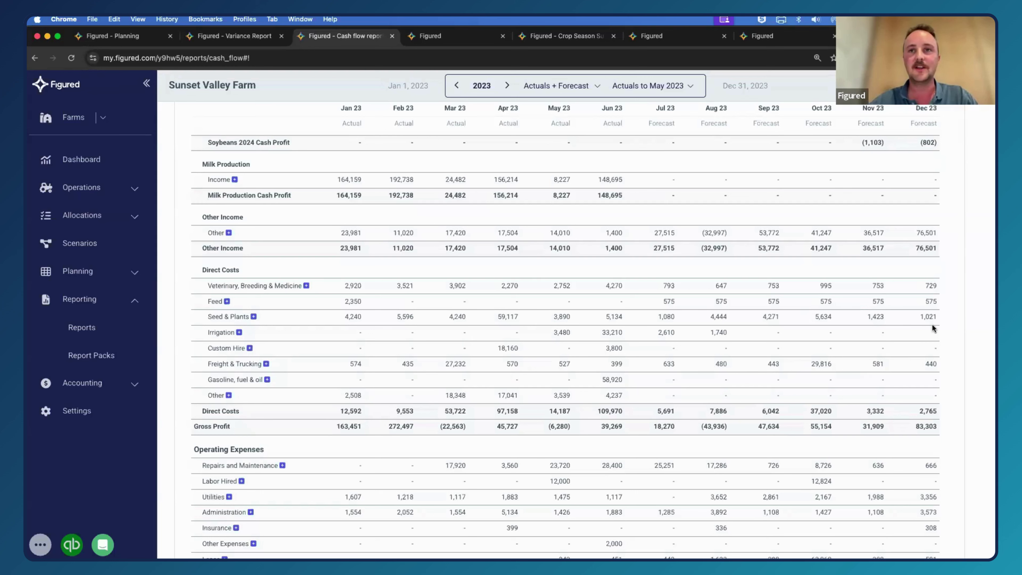
key("ctrl+Left")
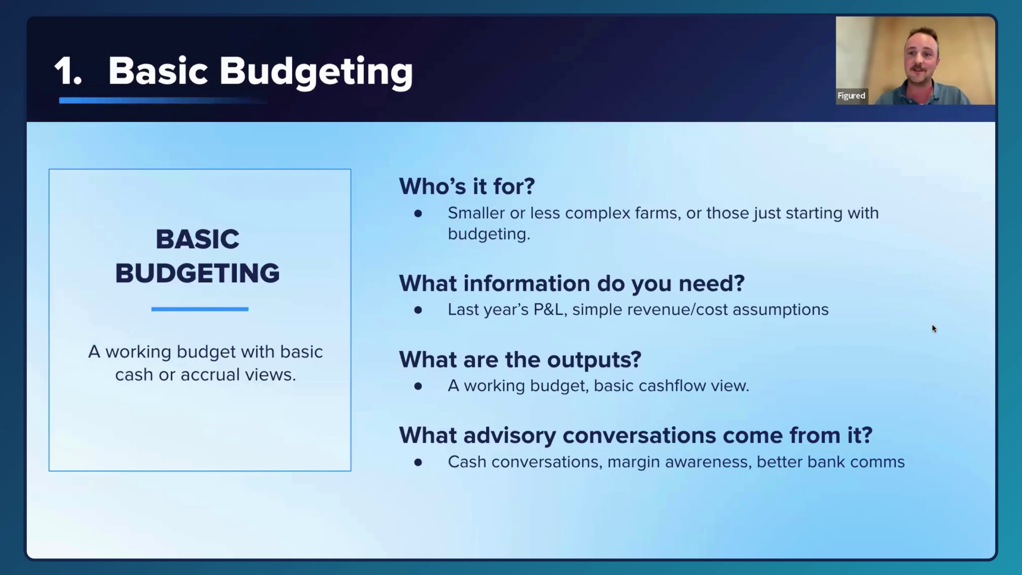